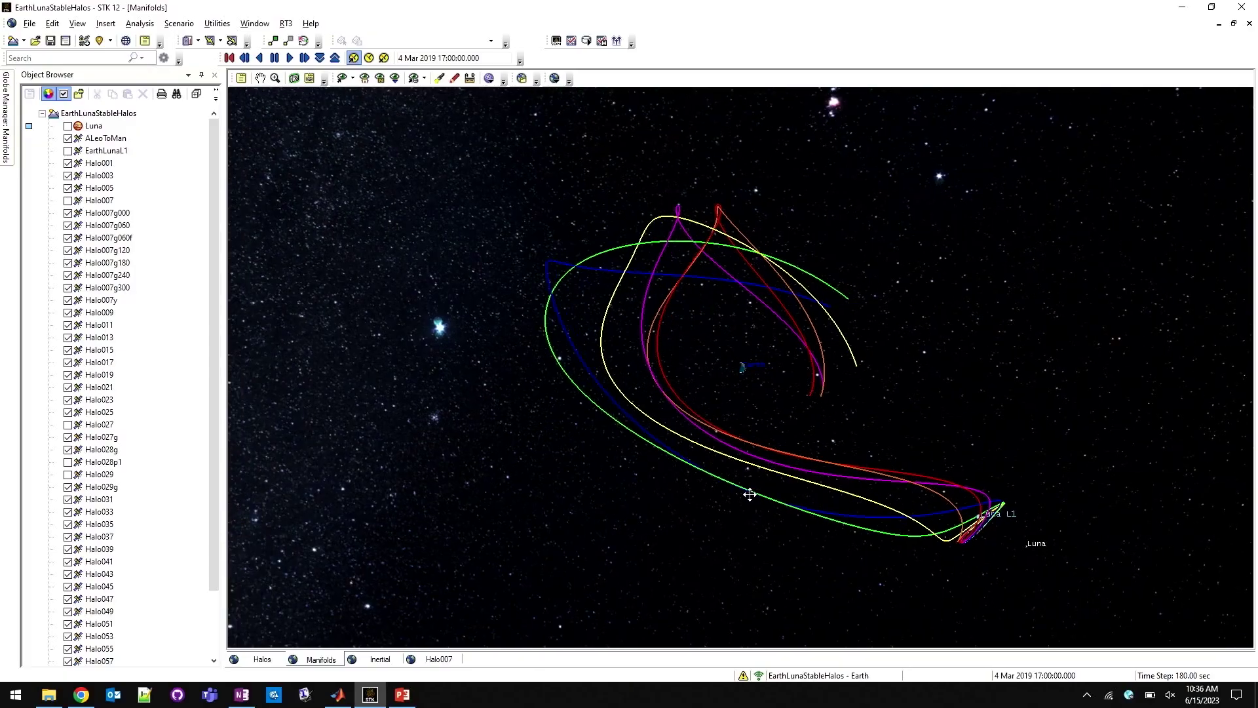
# Rotate the 3D view to see the Earth–Luna manifold trajectories from another side near Luna.
pyautogui.moveTo(746, 494); pyautogui.dragTo(647, 428)
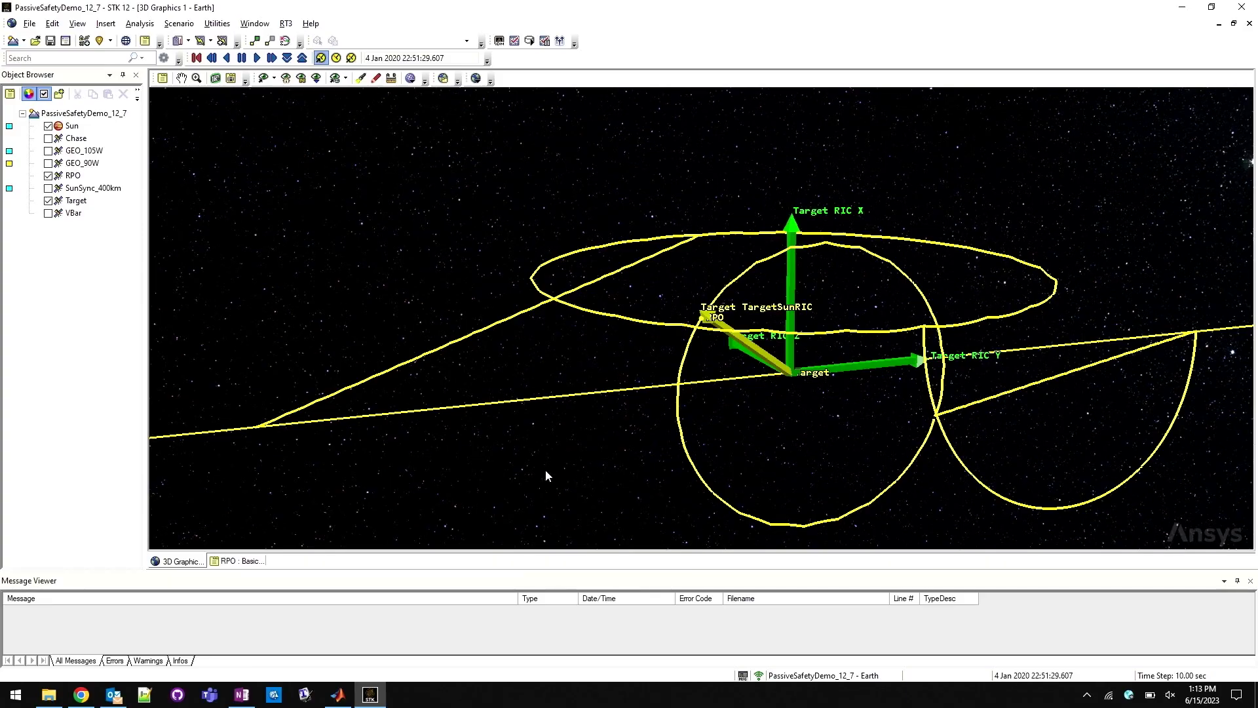
# Rotate the 3D view around the Target's RIC axes and RPO trajectory.
pyautogui.moveTo(546, 471); pyautogui.dragTo(520, 492)
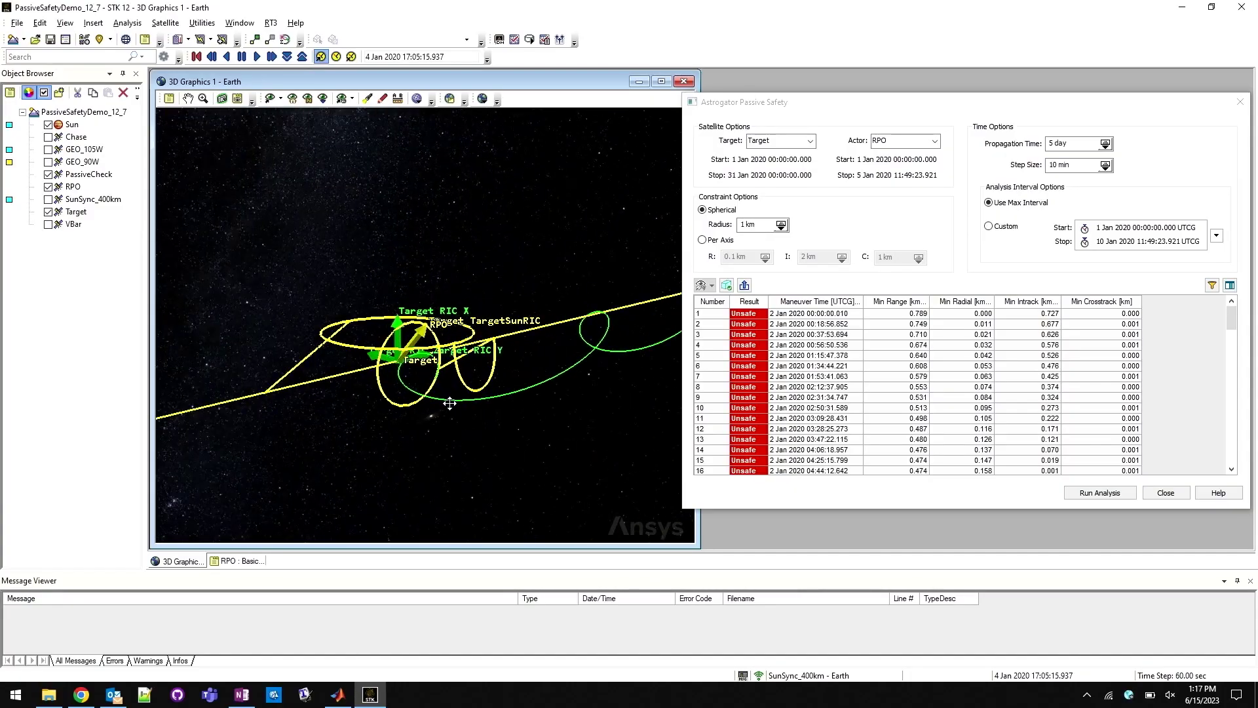
# Display Target's 1 km constraint sphere, swing the view so the orbits stand vertical, and select the Radius field.
pyautogui.click(726, 287)
pyautogui.moveTo(544, 369); pyautogui.dragTo(468, 395)
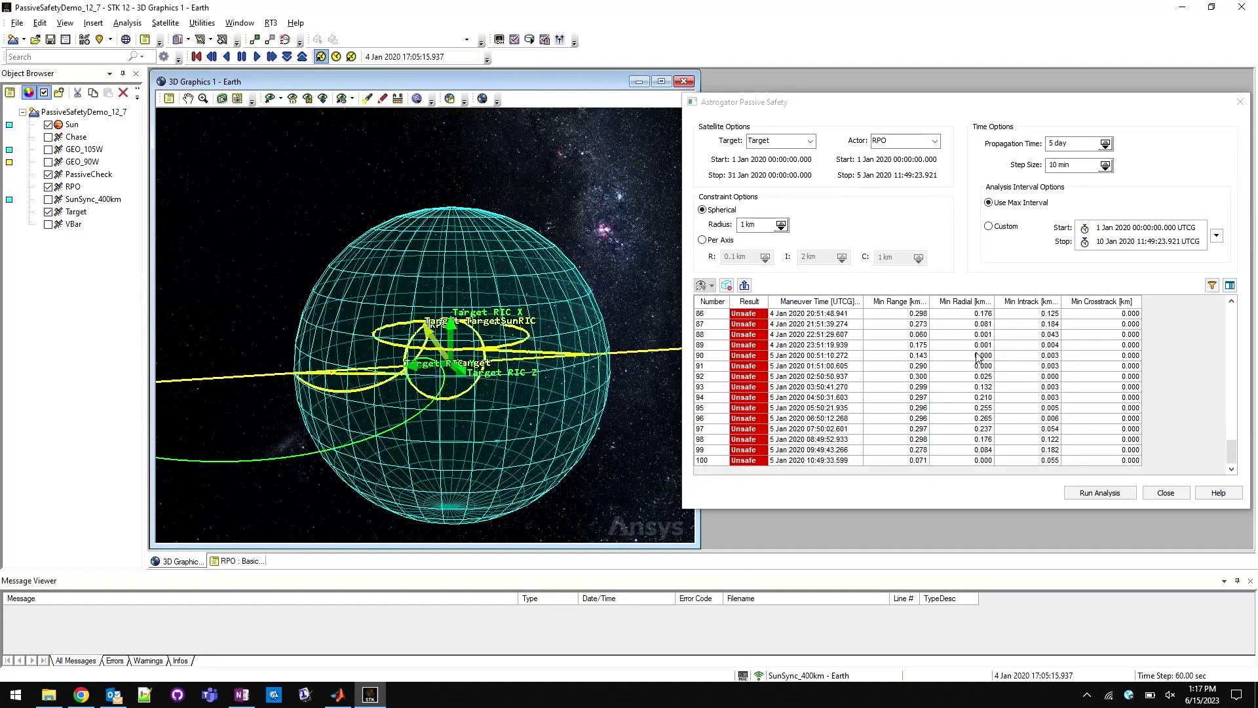
pyautogui.scroll(6, 979, 354)
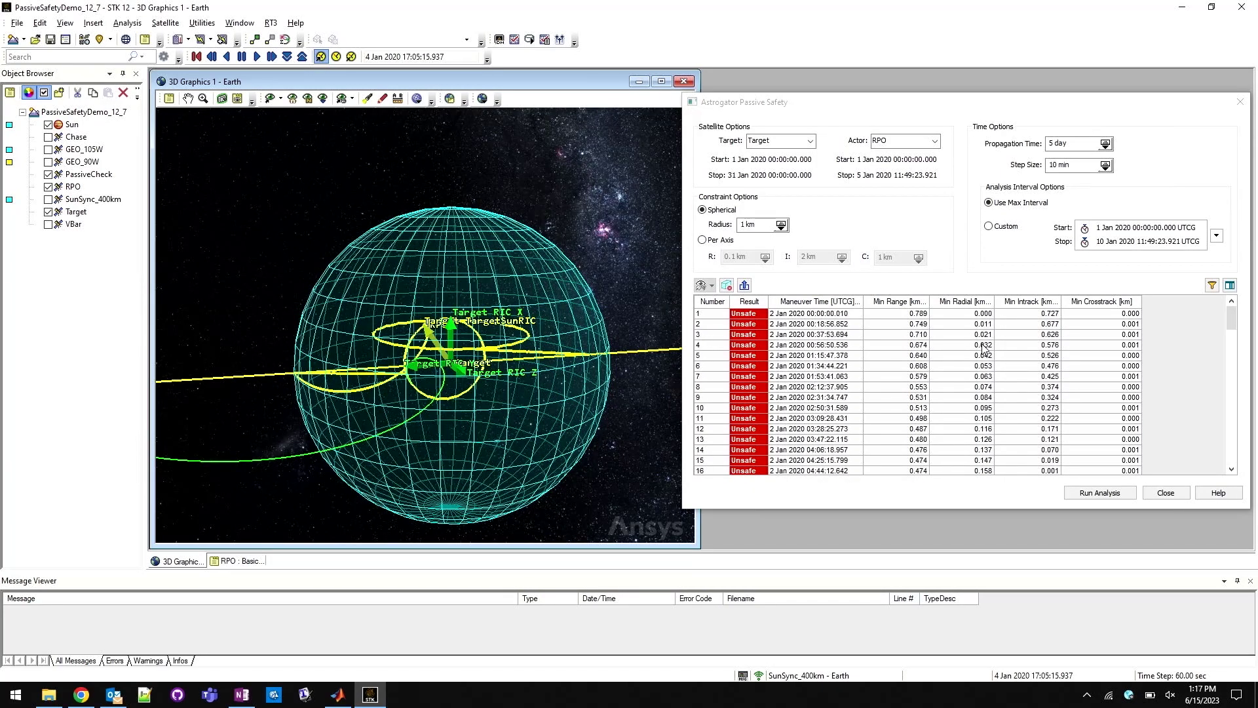
pyautogui.moveTo(548, 377); pyautogui.dragTo(431, 393)
pyautogui.click(739, 226)
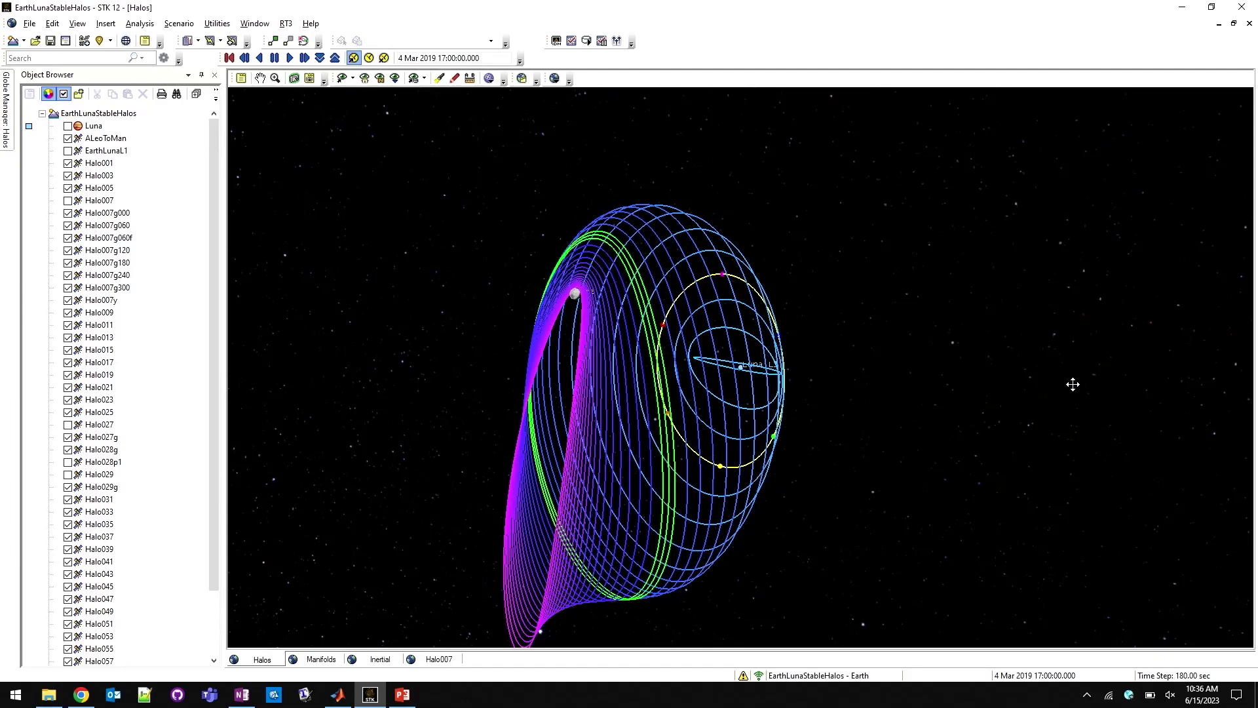
# Rotate the Earth–Luna halo orbit family in the Halos window to a new angle.
pyautogui.moveTo(935, 385); pyautogui.dragTo(809, 402)
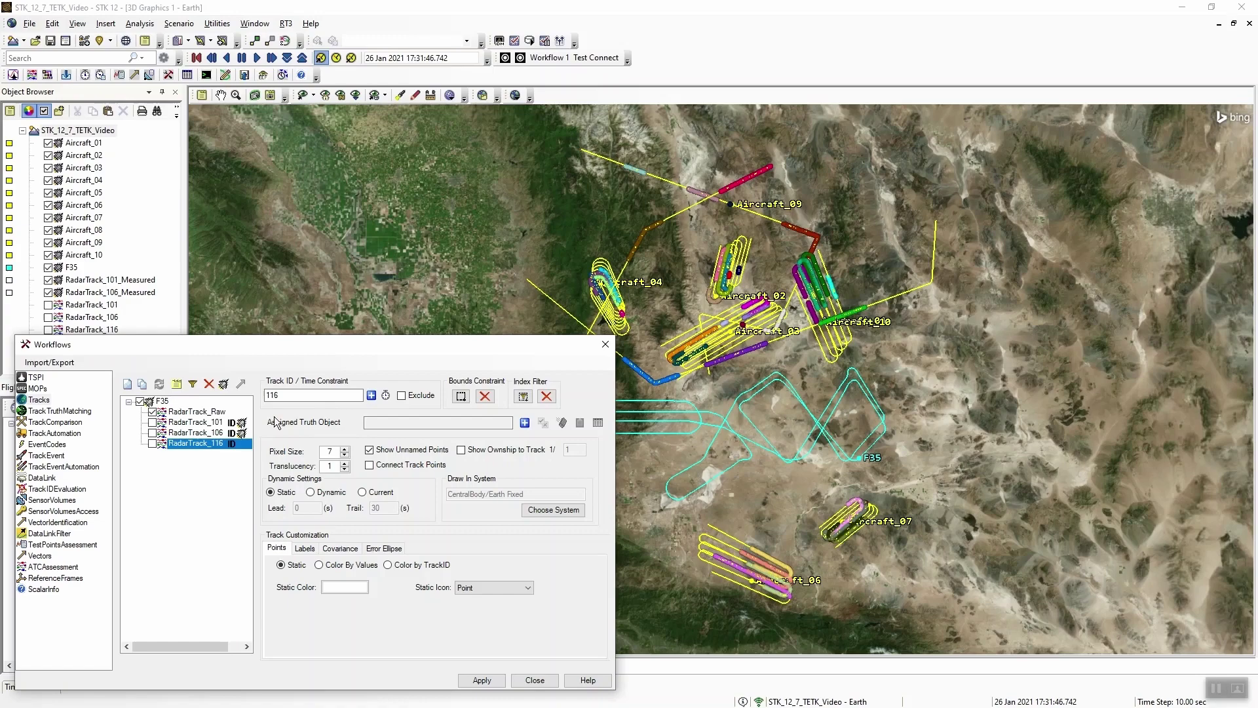
# Zoom the 3D view to Aircraft_01 and hide the RadarTrack_Raw points.
pyautogui.rightClick(95, 144)
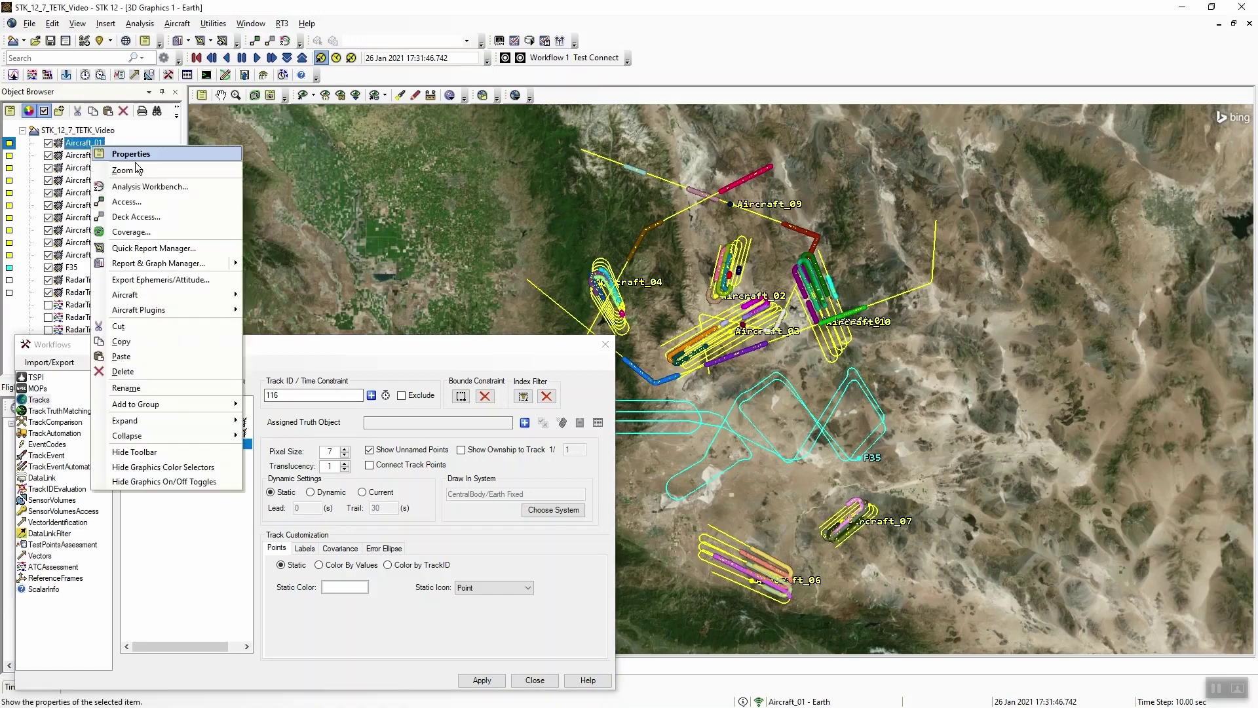
pyautogui.click(141, 172)
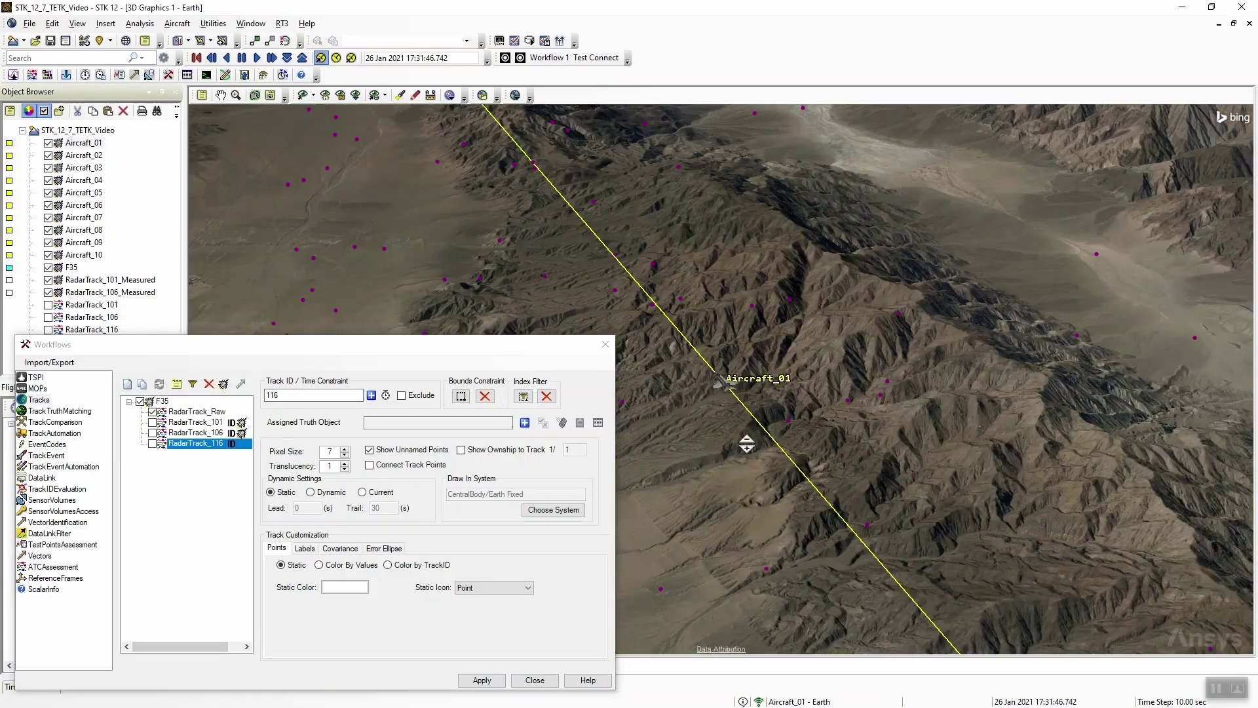
pyautogui.scroll(-5, 747, 443)
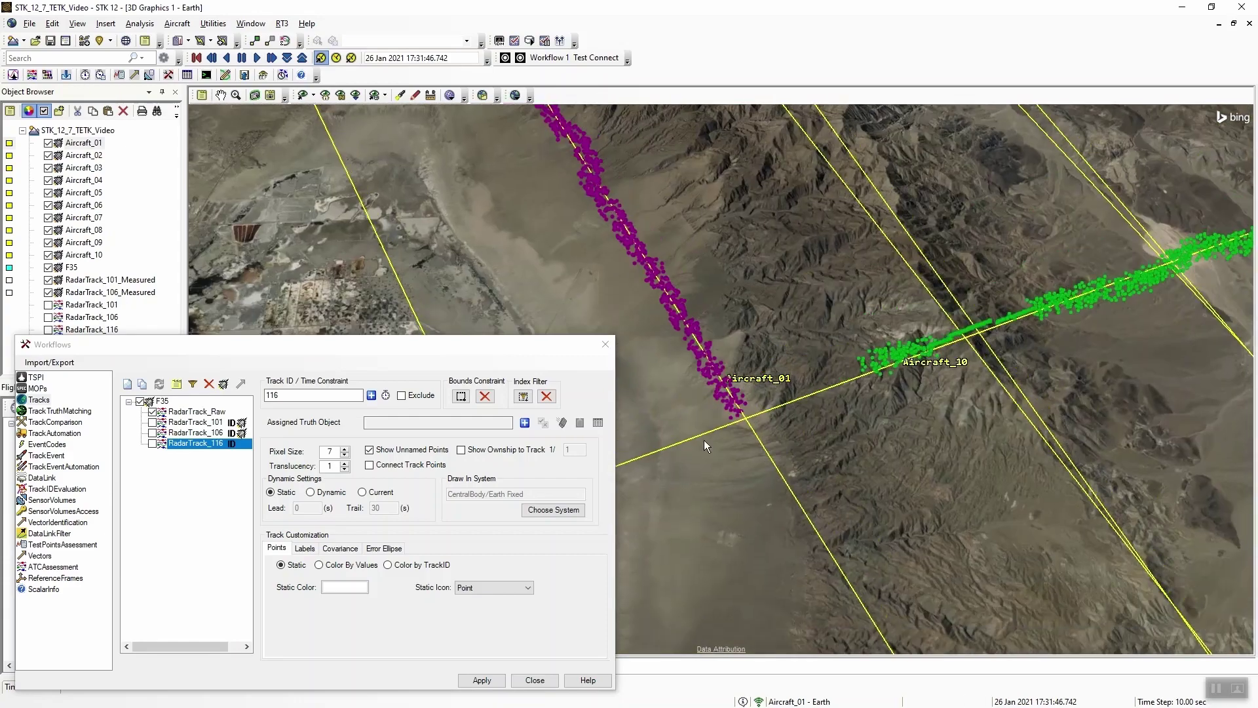
pyautogui.click(152, 411)
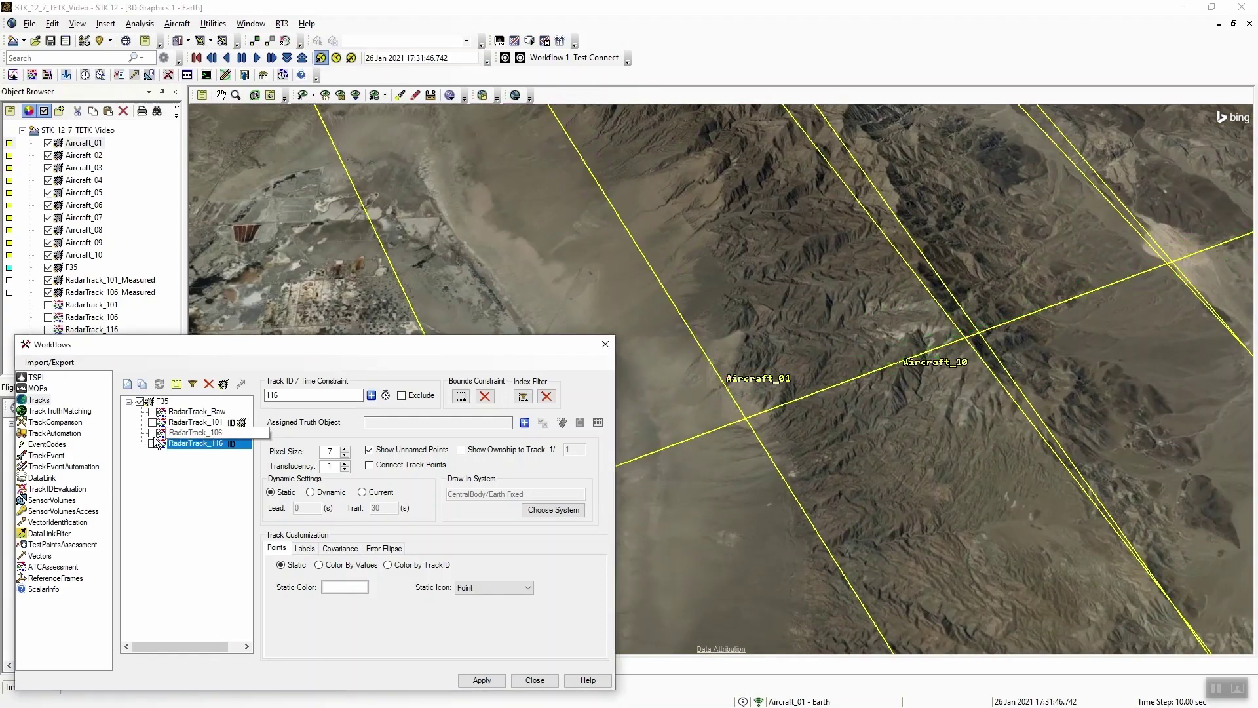
# Orbit onto track 116's points and step to its next point record.
pyautogui.moveTo(696, 401); pyautogui.dragTo(685, 315)
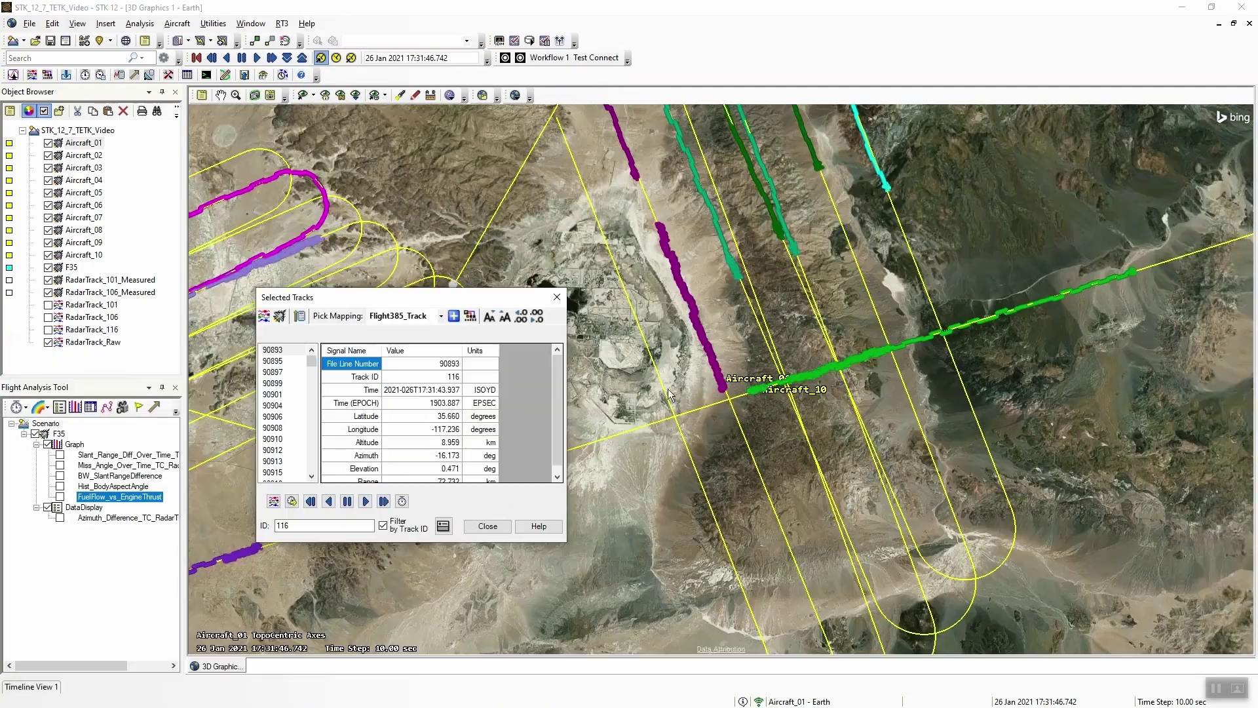
pyautogui.moveTo(667, 388); pyautogui.dragTo(794, 446)
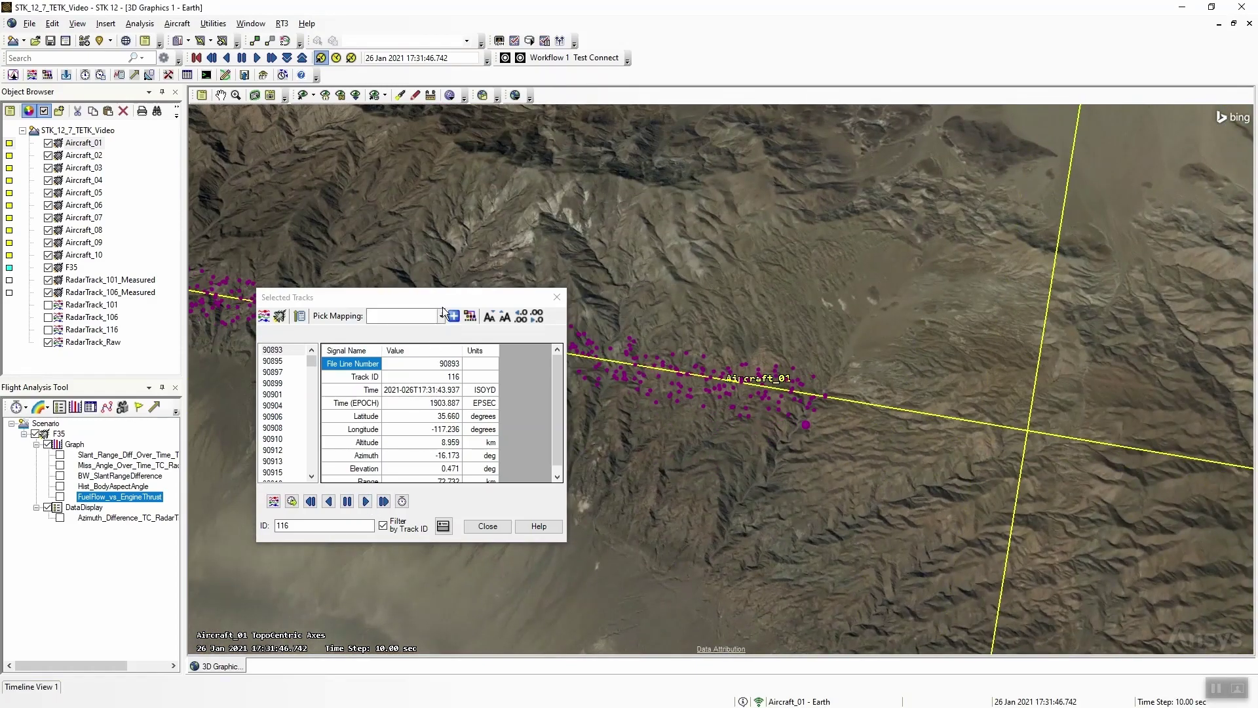
pyautogui.moveTo(442, 306); pyautogui.dragTo(342, 395)
pyautogui.click(284, 589)
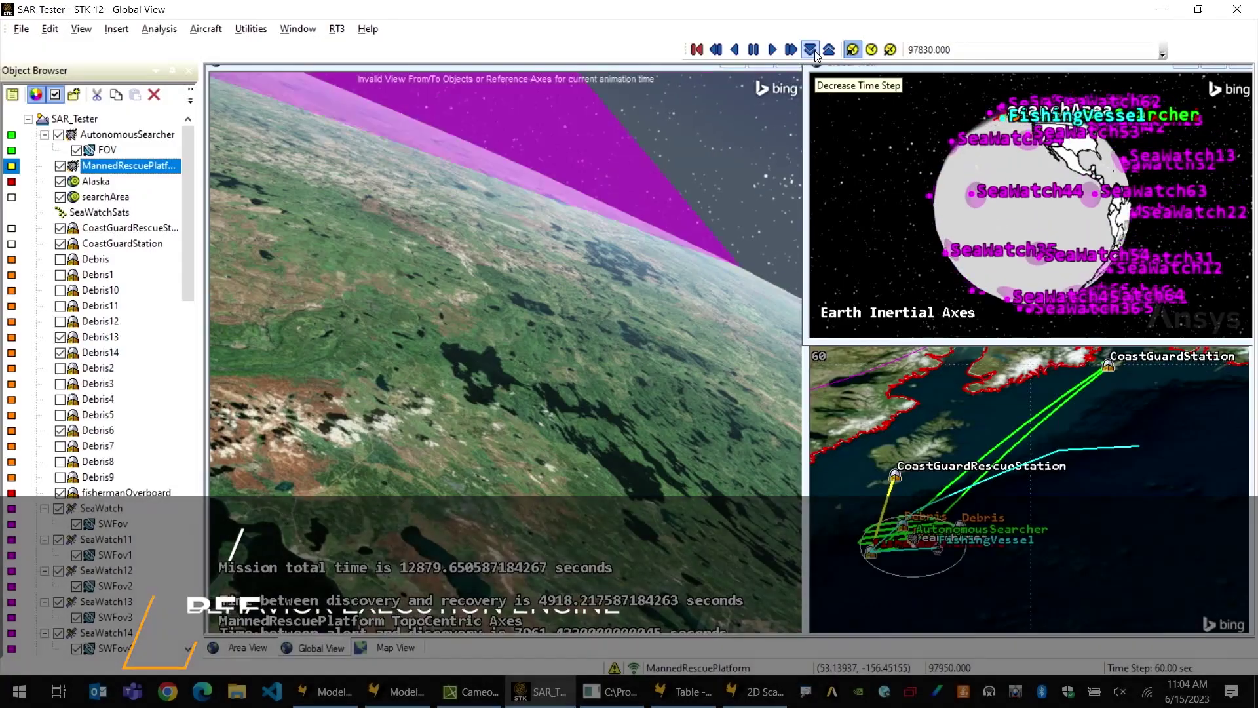
# Zoom the Area View onto the MannedRescuePlatform helicopter and reduce the animation time step to 5 seconds.
pyautogui.click(815, 50)
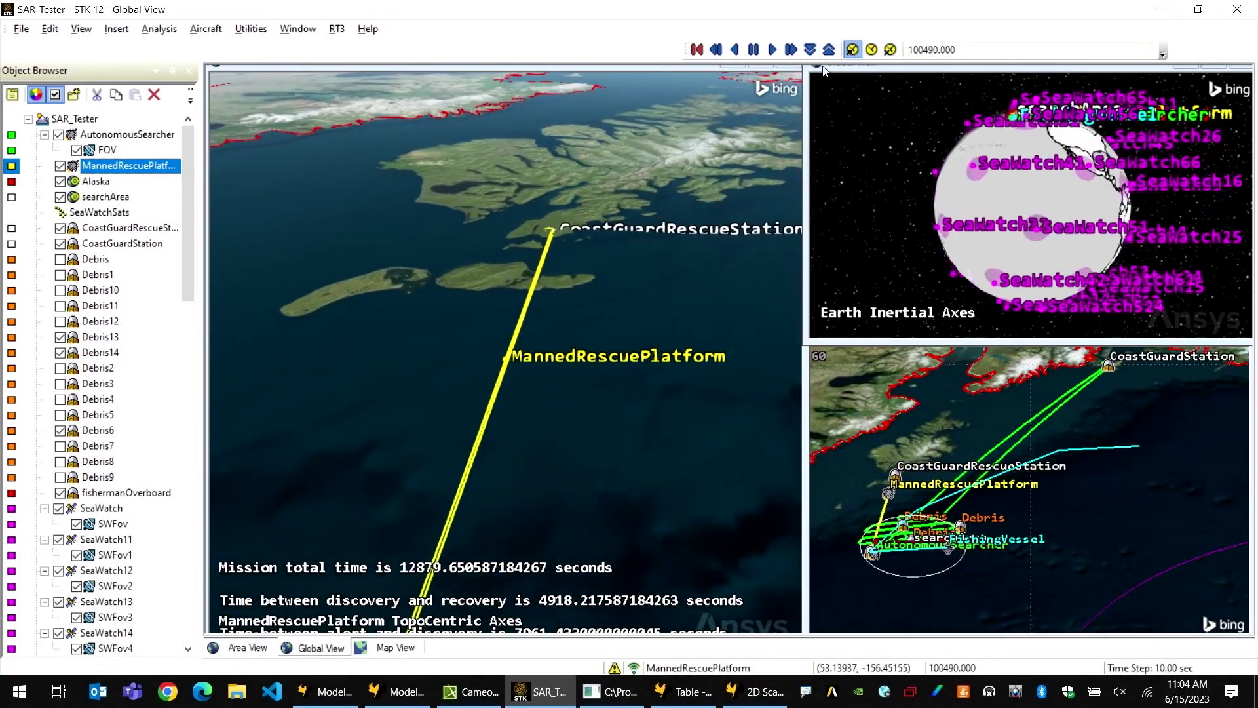
pyautogui.moveTo(610, 431); pyautogui.dragTo(493, 413)
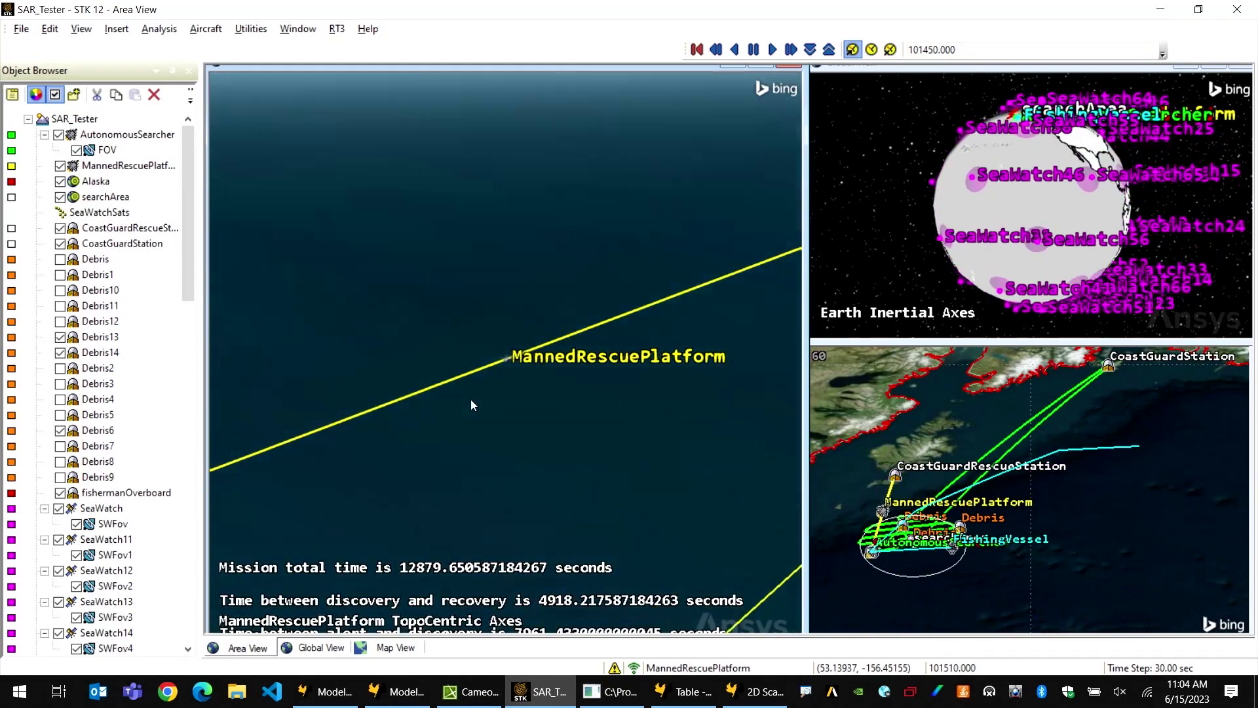
pyautogui.scroll(5, 471, 401)
pyautogui.moveTo(486, 427); pyautogui.dragTo(392, 474)
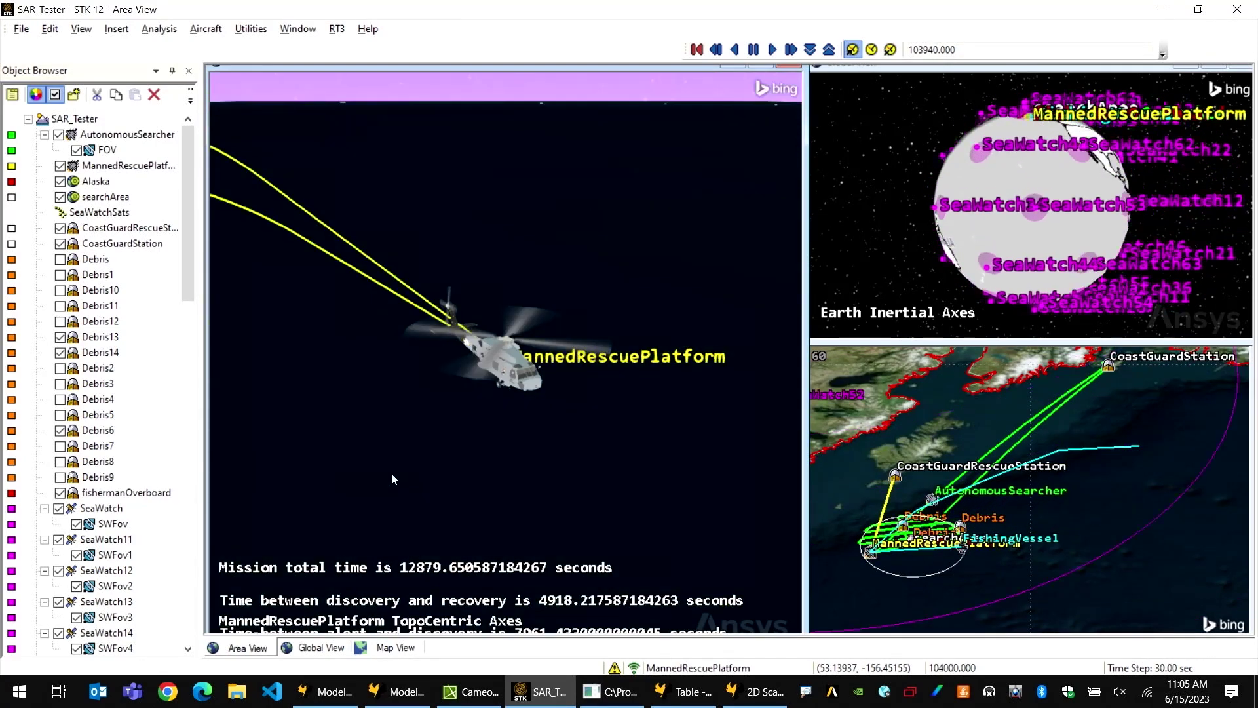
pyautogui.click(809, 50)
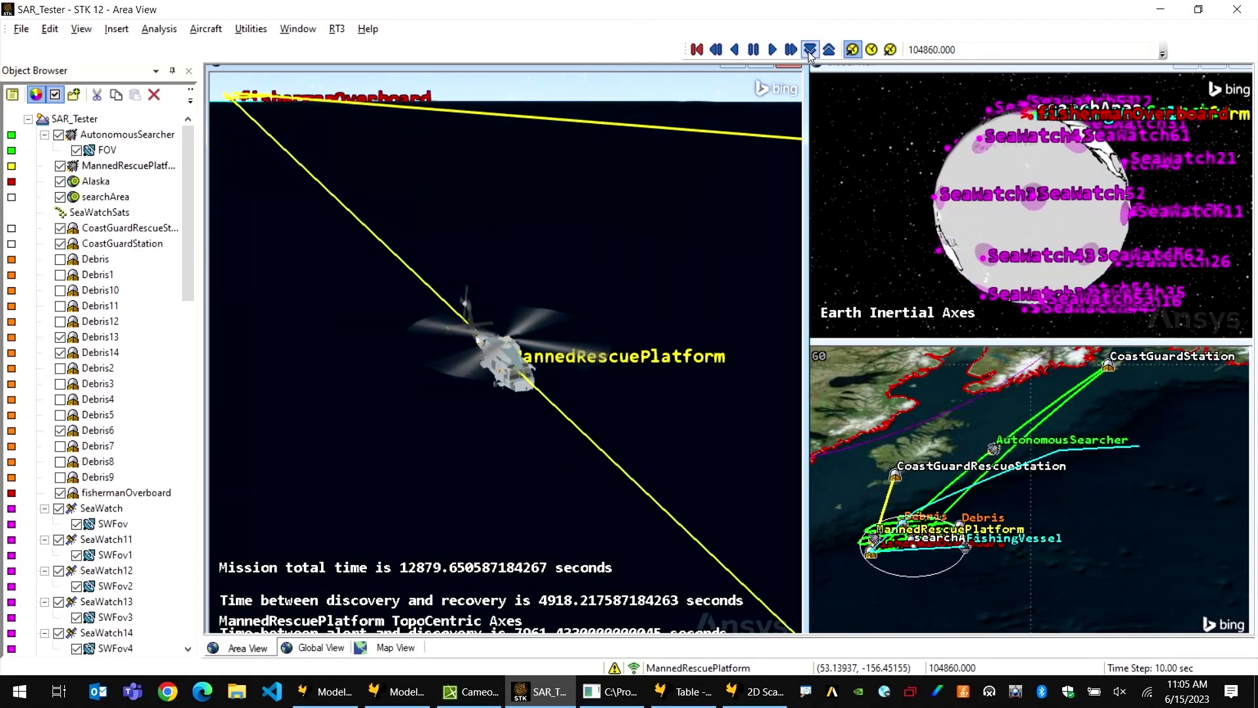
pyautogui.click(811, 51)
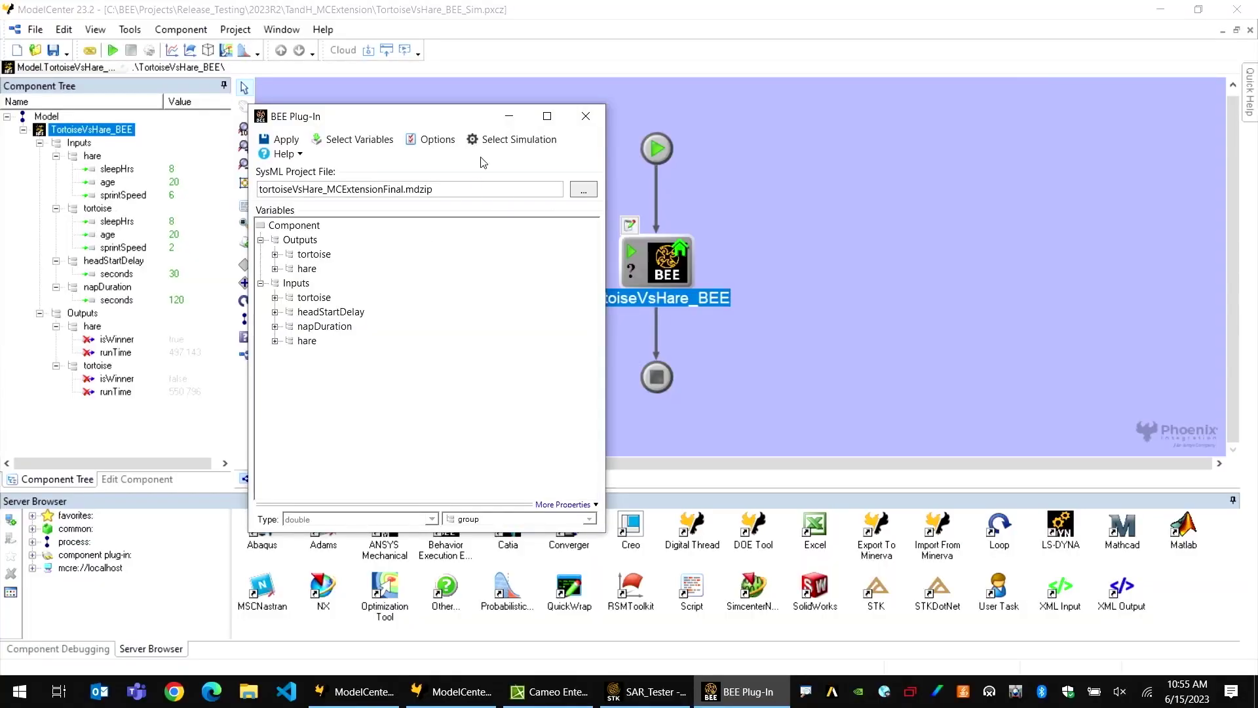
# Review the SysML simulation choice for TortoiseVsHare_BEE, hiding the java console, then dismiss the picker.
pyautogui.click(490, 144)
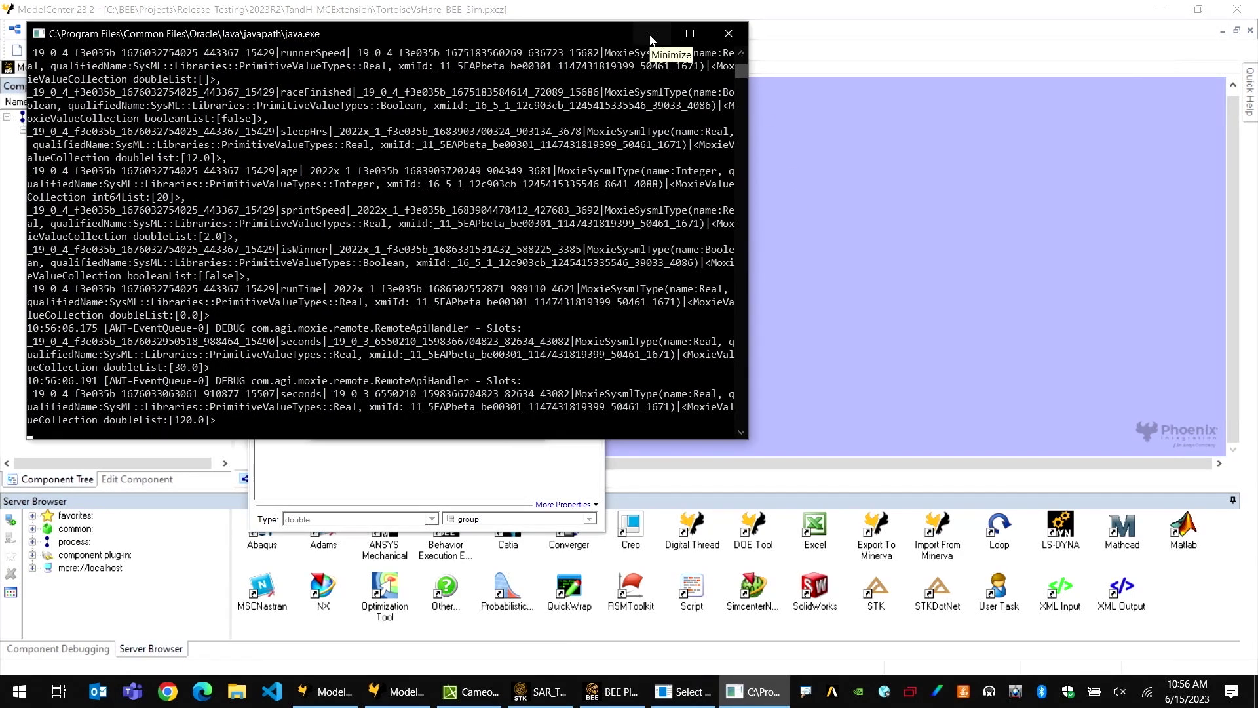
pyautogui.click(652, 34)
pyautogui.click(759, 689)
pyautogui.click(652, 33)
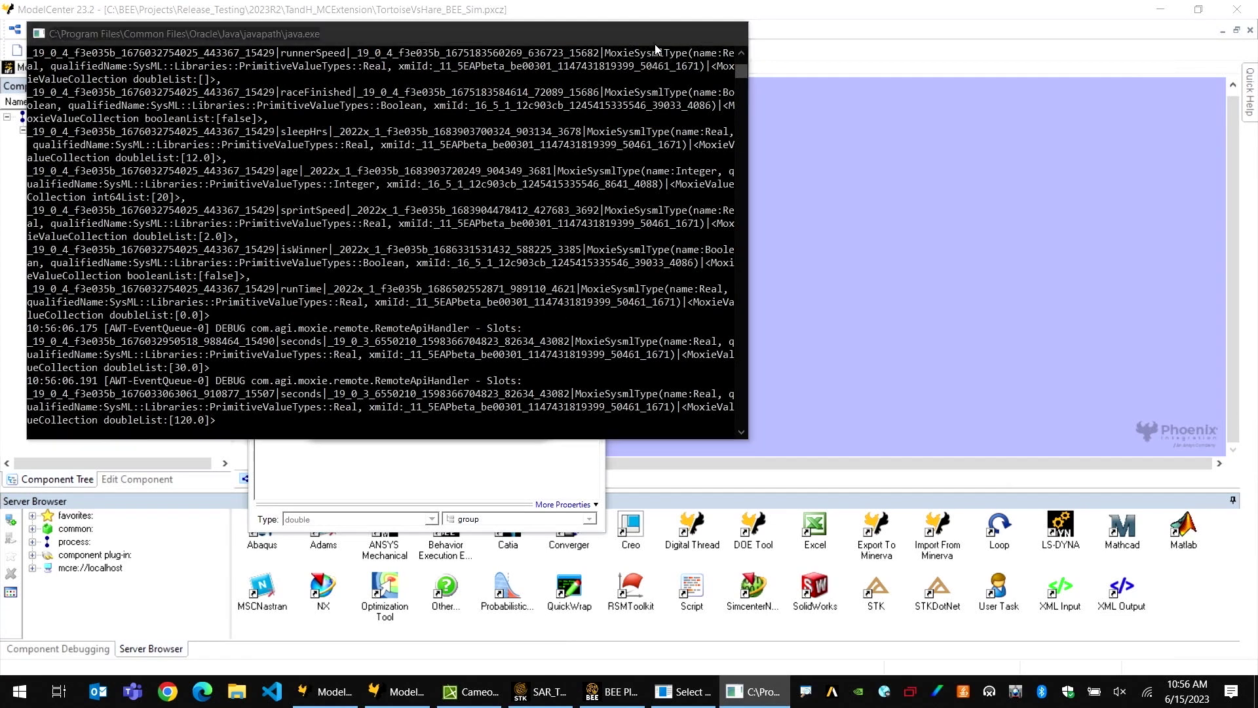
pyautogui.click(524, 210)
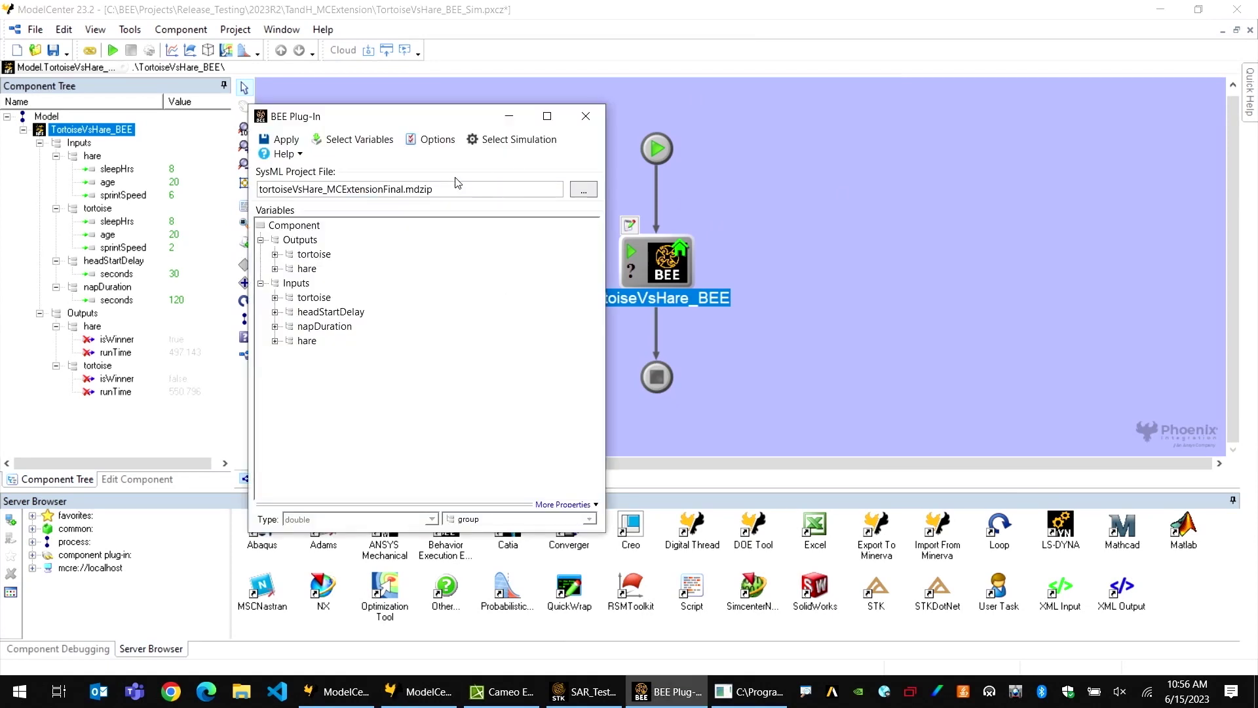
# Look over the variable list without changes and close the BEE Plug-In window.
pyautogui.click(352, 139)
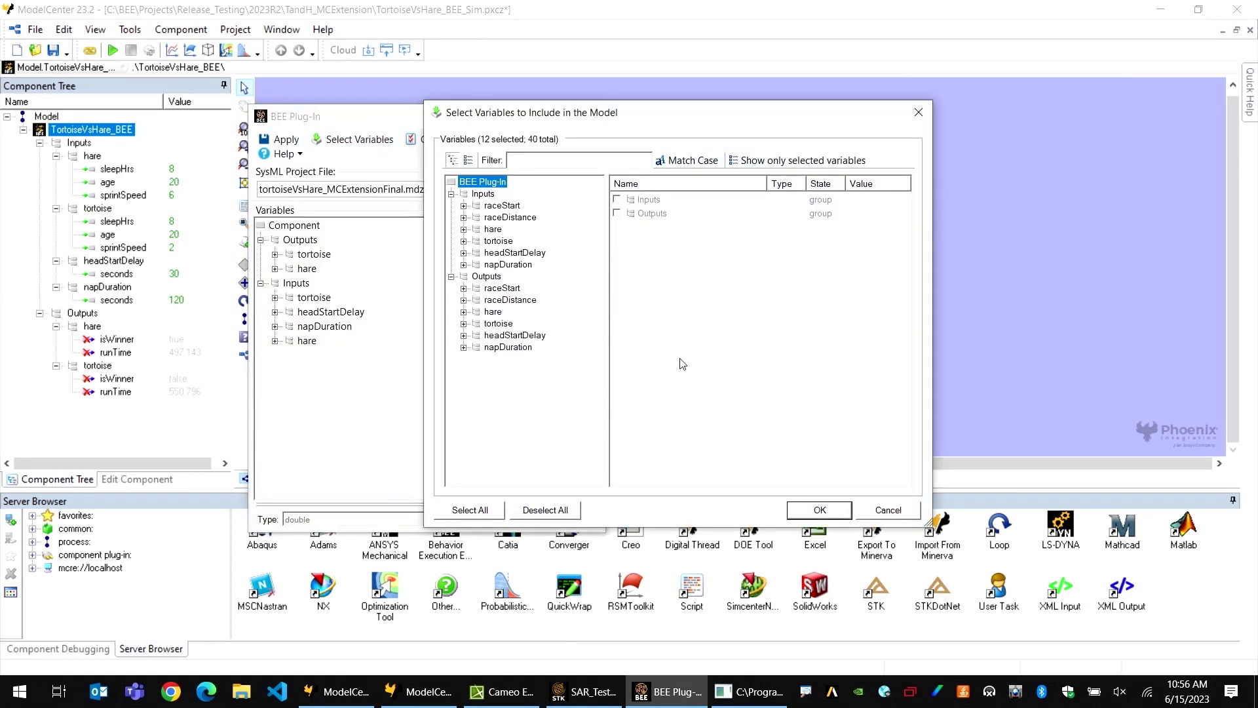
pyautogui.click(918, 112)
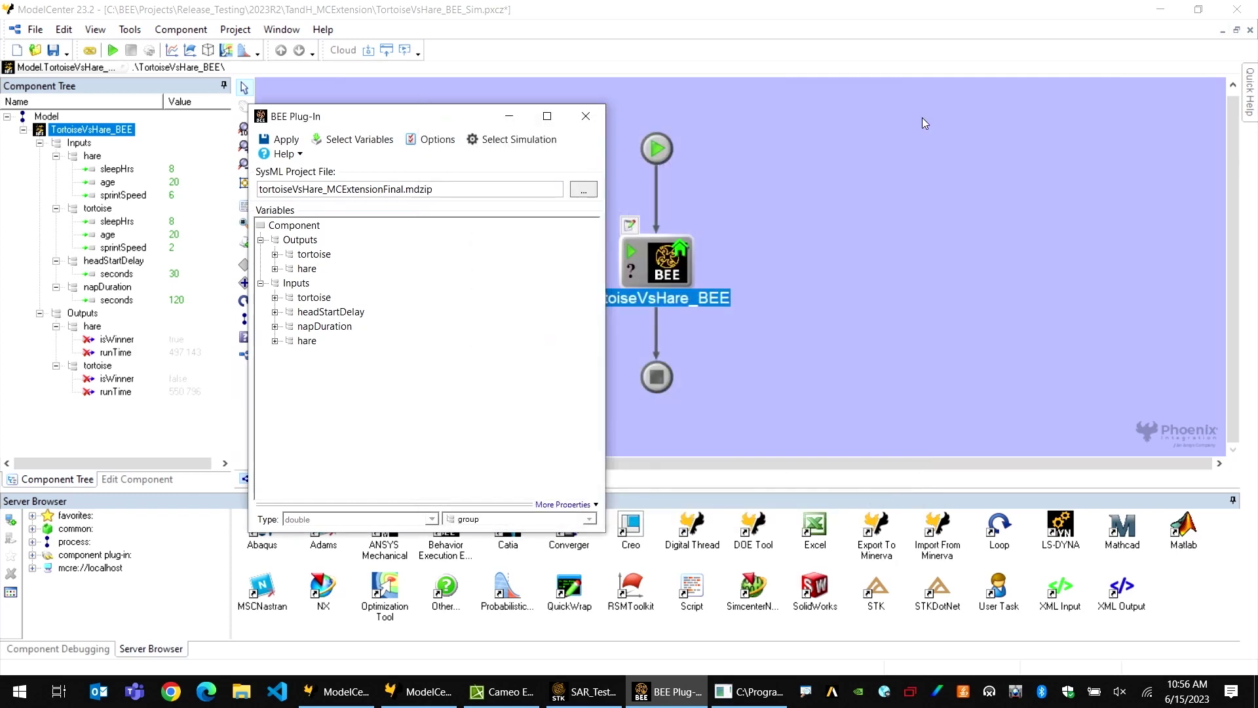
pyautogui.click(585, 116)
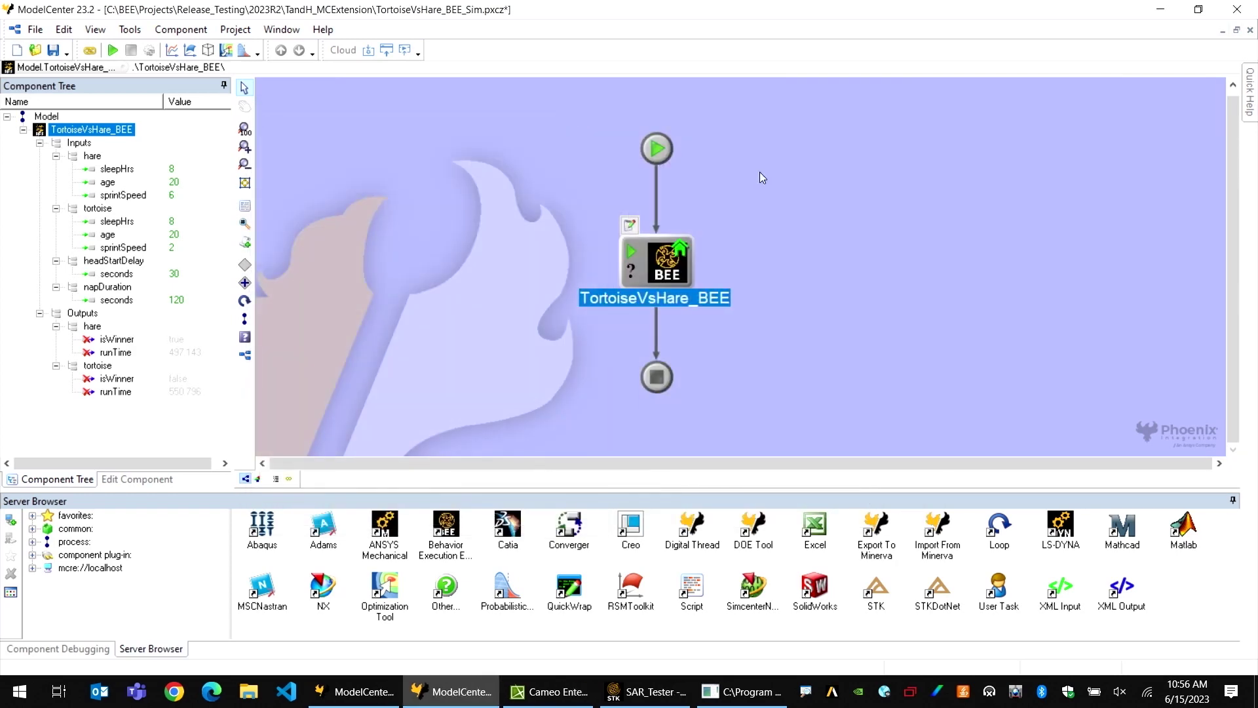